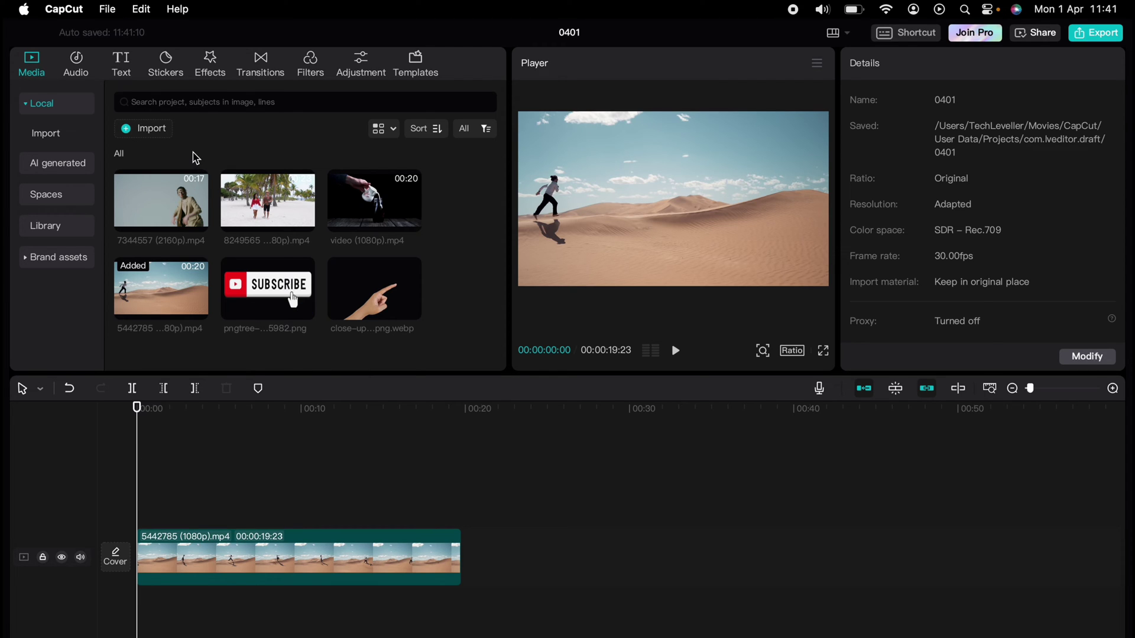
Step: Search the stickers for 'red arrow' and add the arrow above the desert clip
click(169, 66)
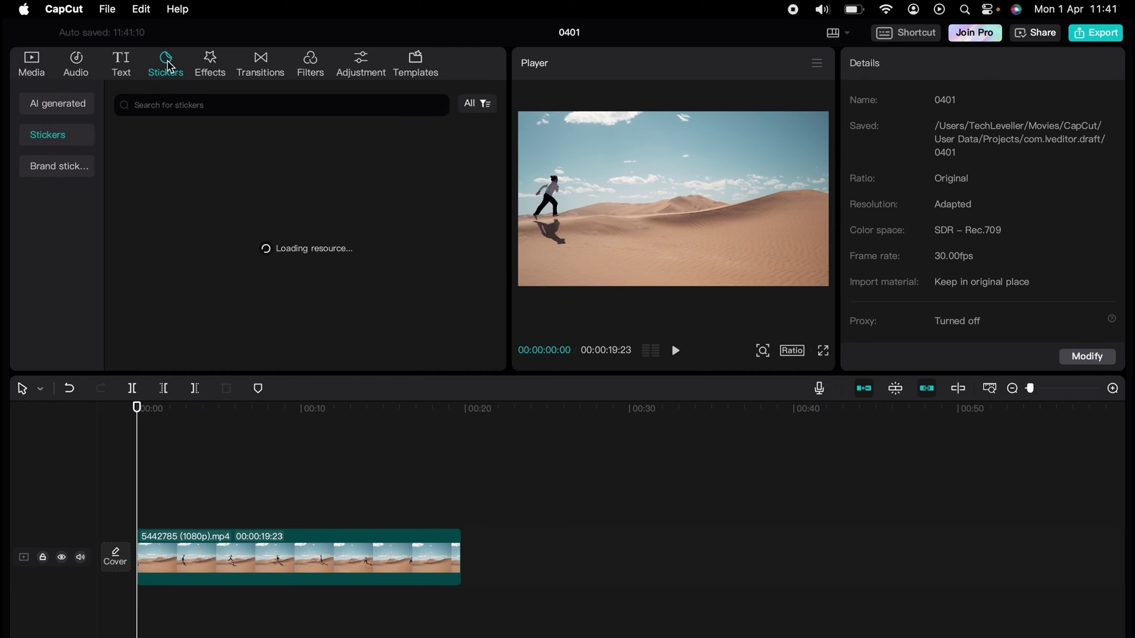
click(180, 110)
text(red arrow)
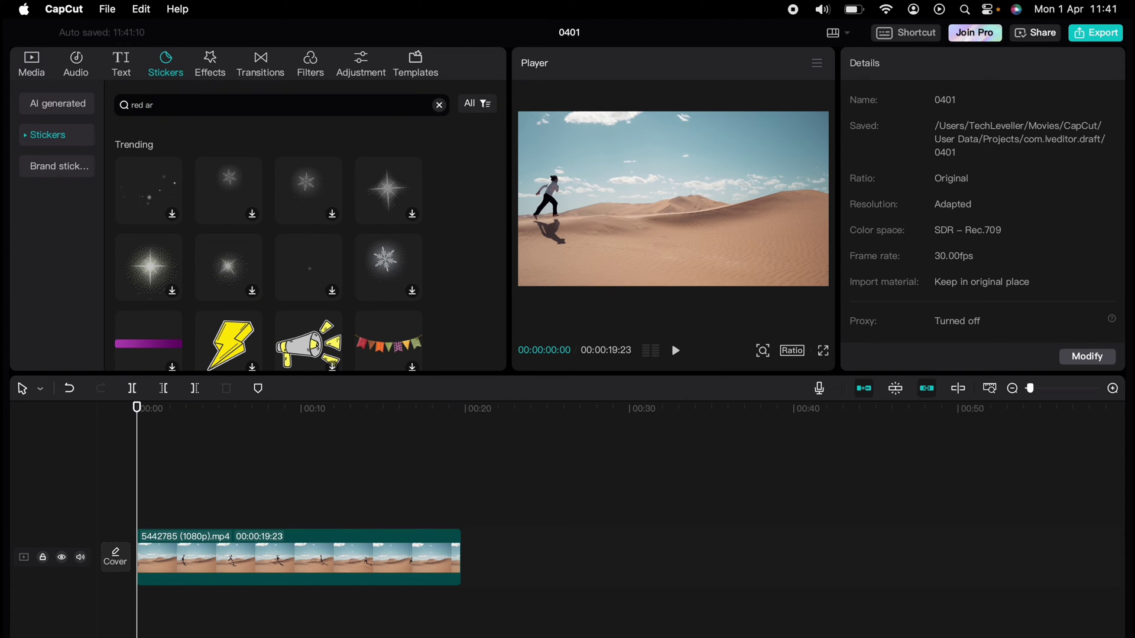
key(Return)
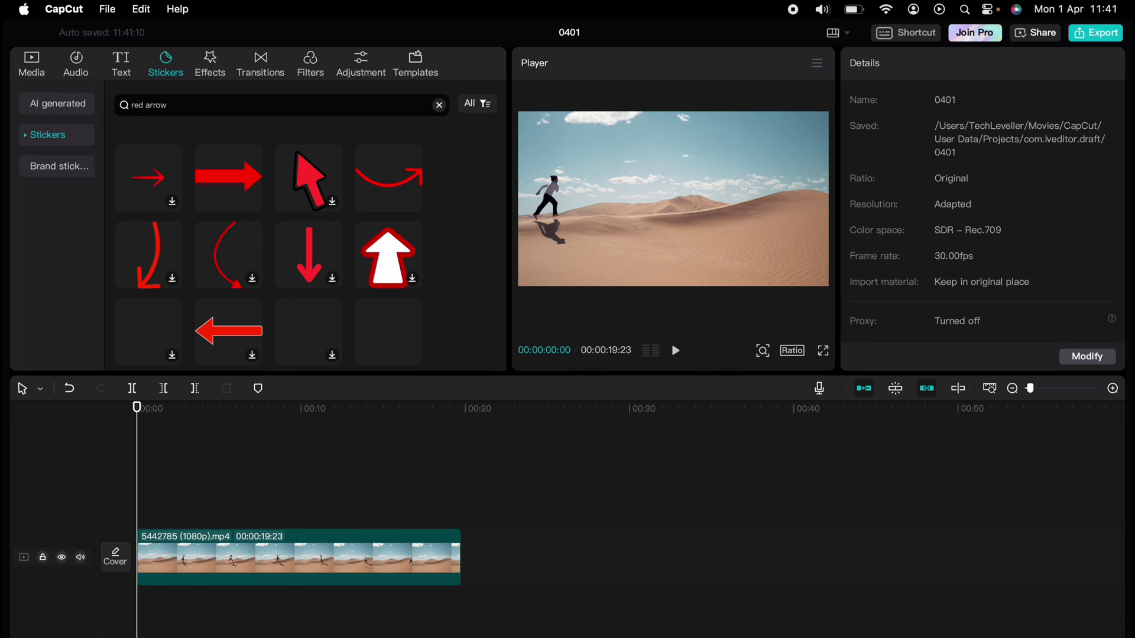
drag(224, 172, 146, 518)
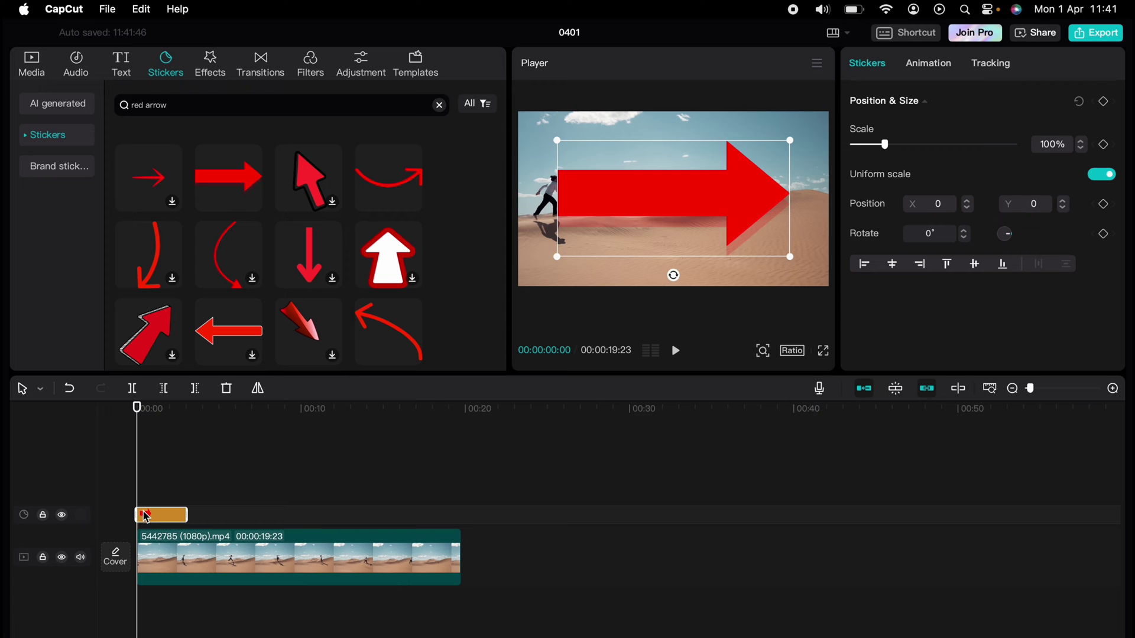
Step: Shrink the arrow to 37% at the frame's left edge, preview it, and lengthen its clip
drag(794, 155, 515, 213)
key(space)
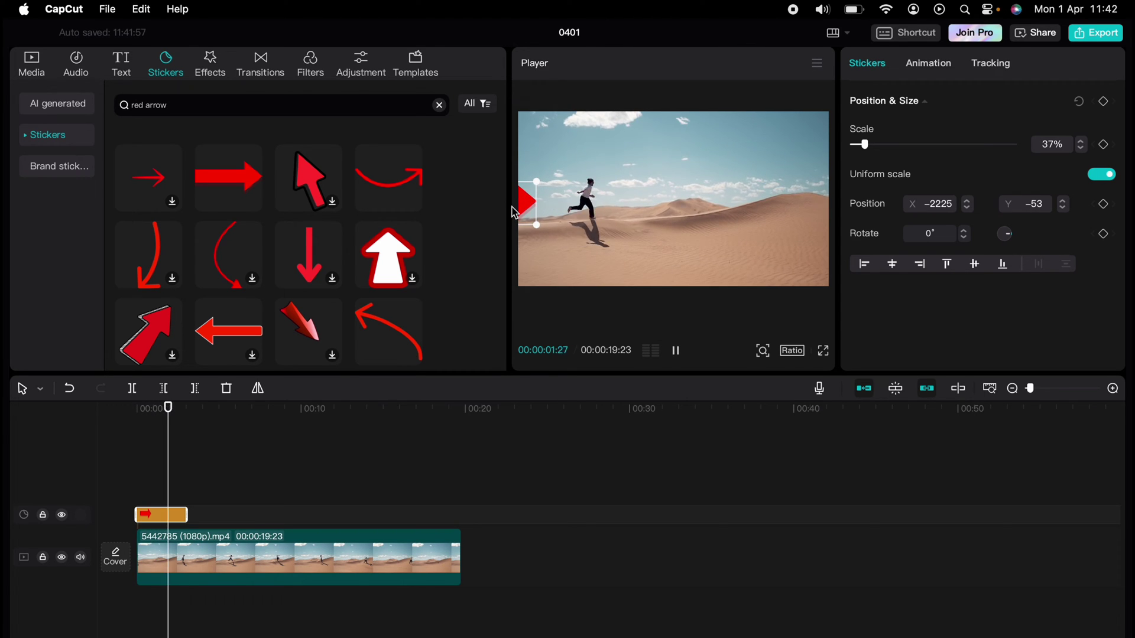
key(space)
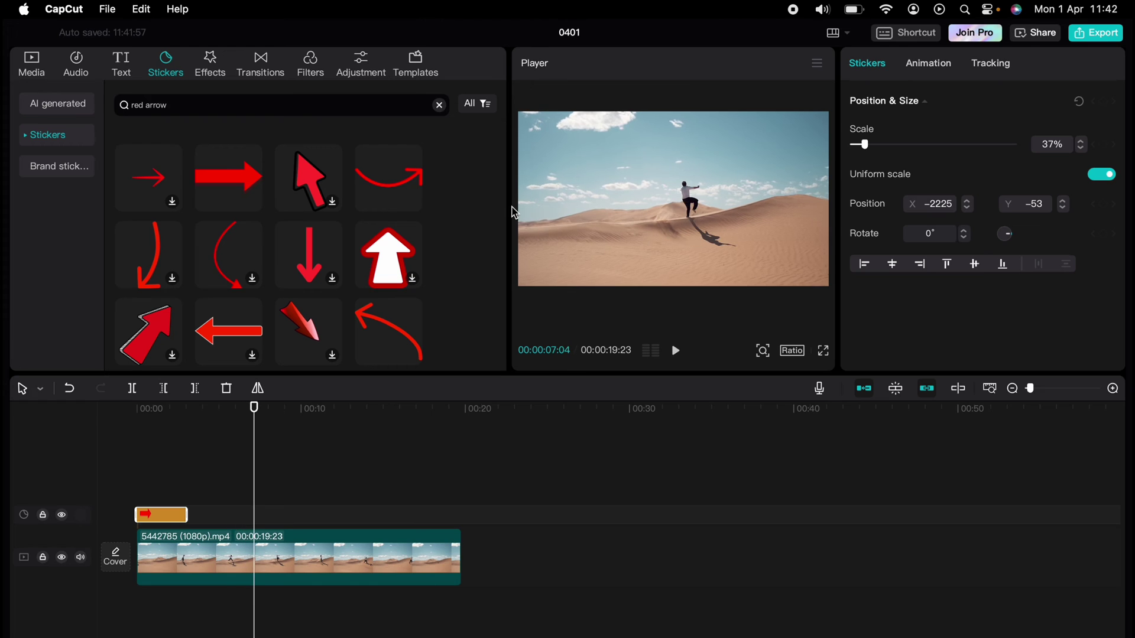
drag(188, 515, 226, 496)
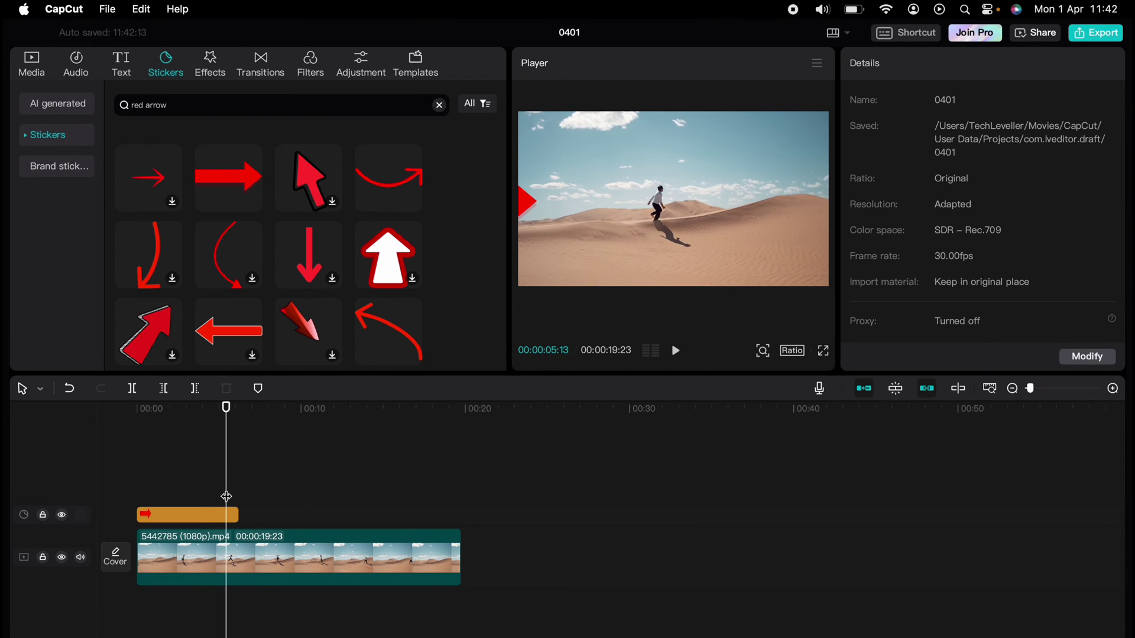
Step: Add a Position & Size keyframe to the arrow sticker and move it beside the runner
click(234, 517)
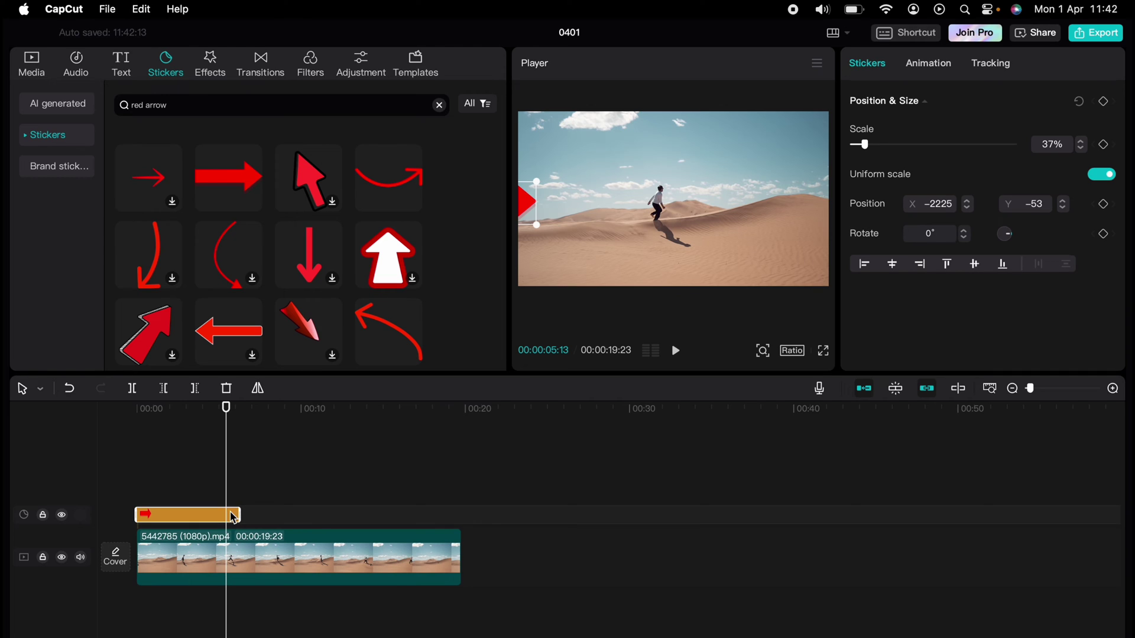
click(1103, 102)
drag(528, 203, 628, 210)
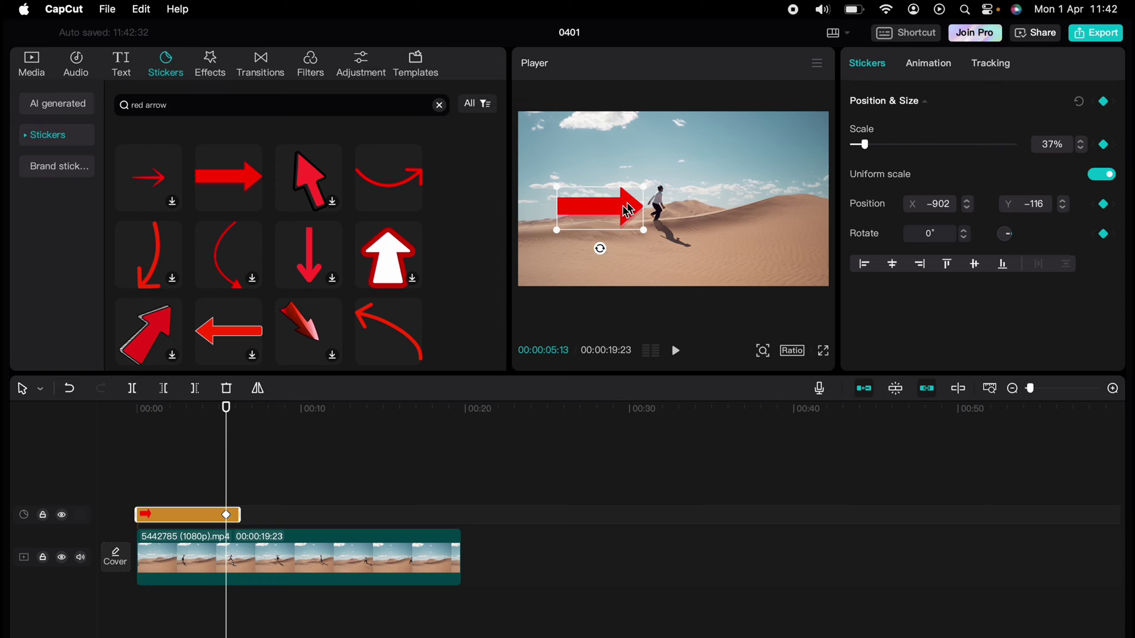
Step: Play the video from the start to review the arrow's motion, then reselect the arrow clip
click(144, 471)
click(132, 471)
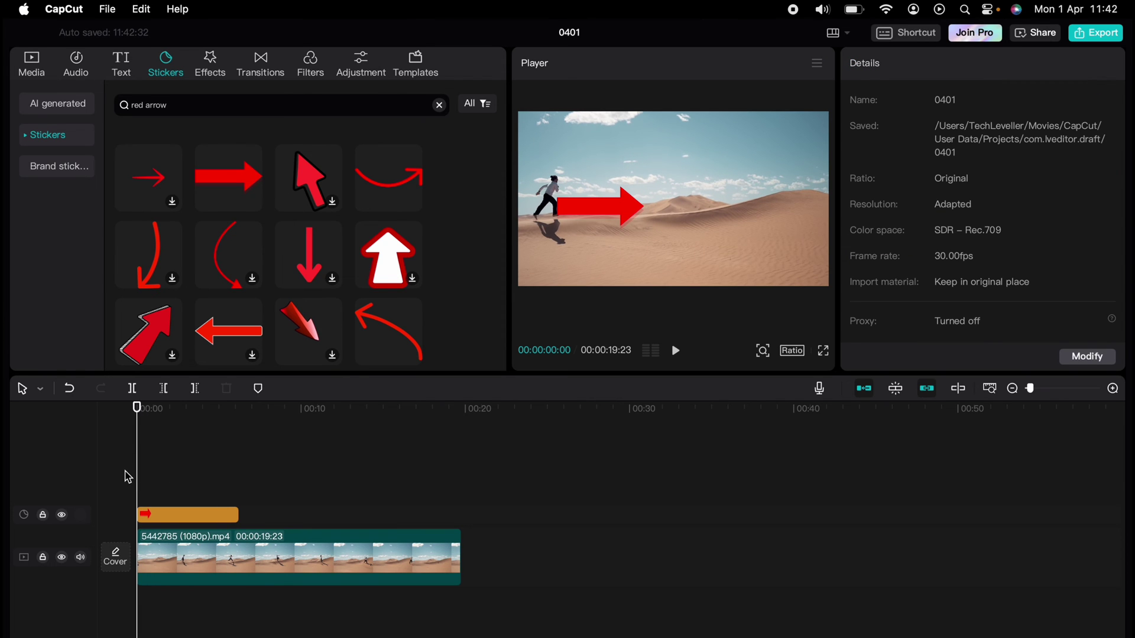
key(space)
key(space)
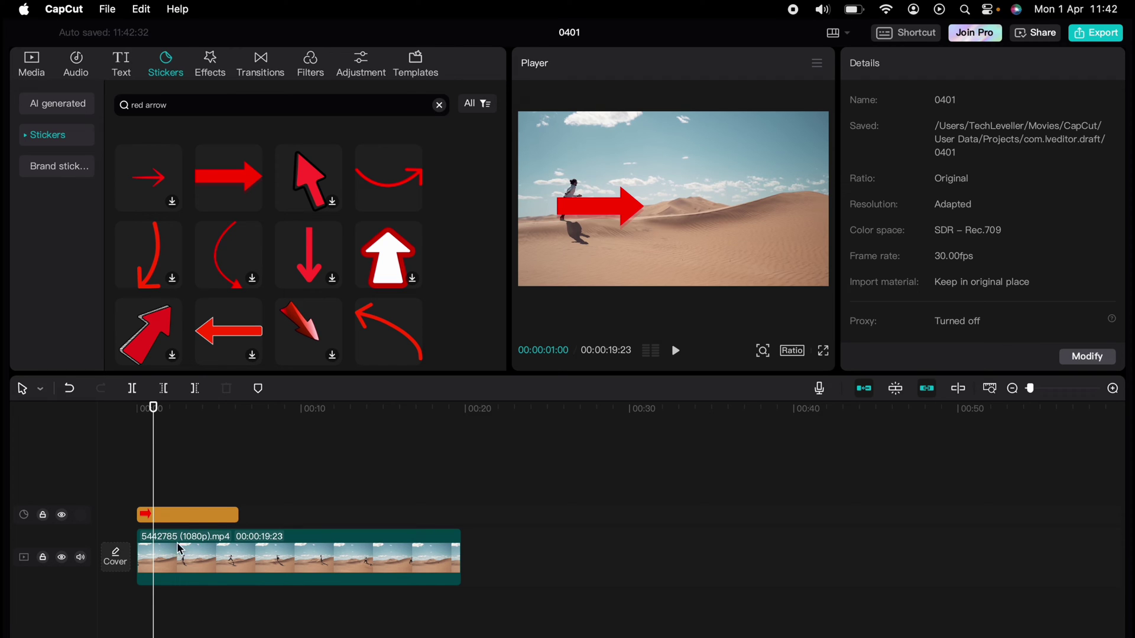
click(195, 517)
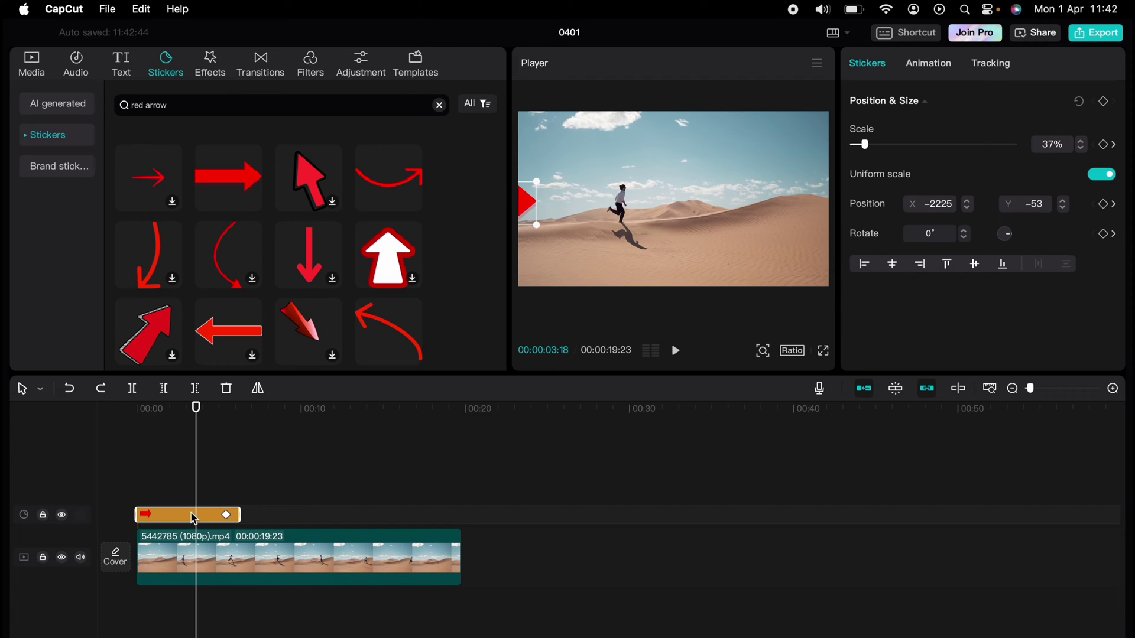
Step: Add a keyframe for the arrow at 0:00 and lengthen the sticker clip further
drag(199, 485, 131, 481)
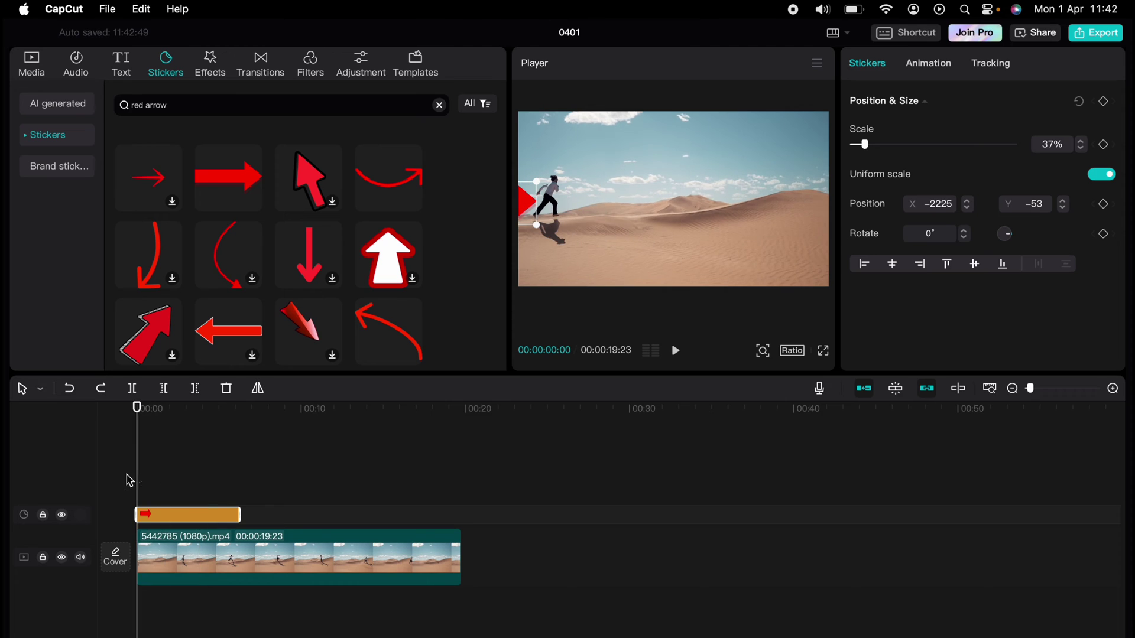
click(1103, 102)
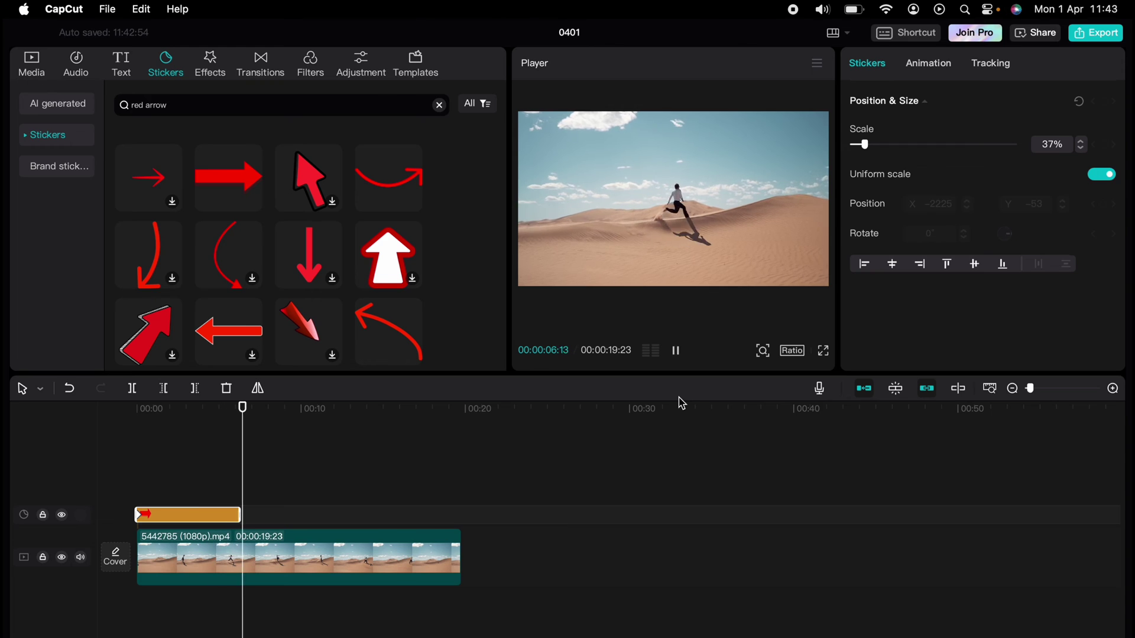
key(space)
drag(240, 515, 262, 517)
Step: At about 6.5 seconds, keyframe the arrow beside the runner at X −718, Y −87, then play it back
click(243, 489)
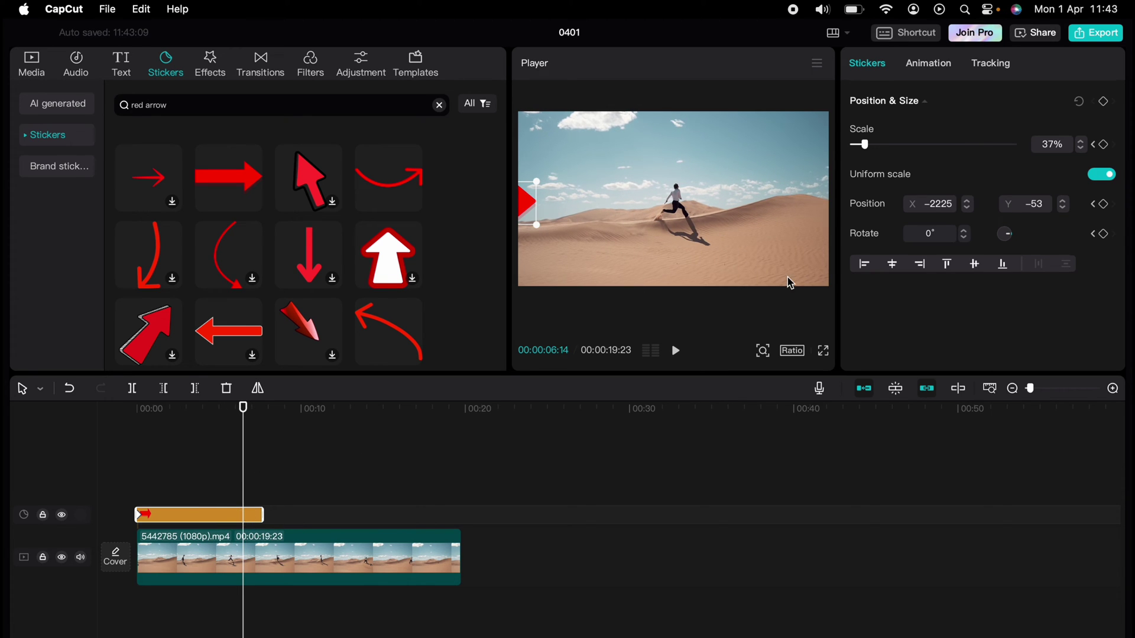
click(1105, 104)
drag(529, 211, 651, 212)
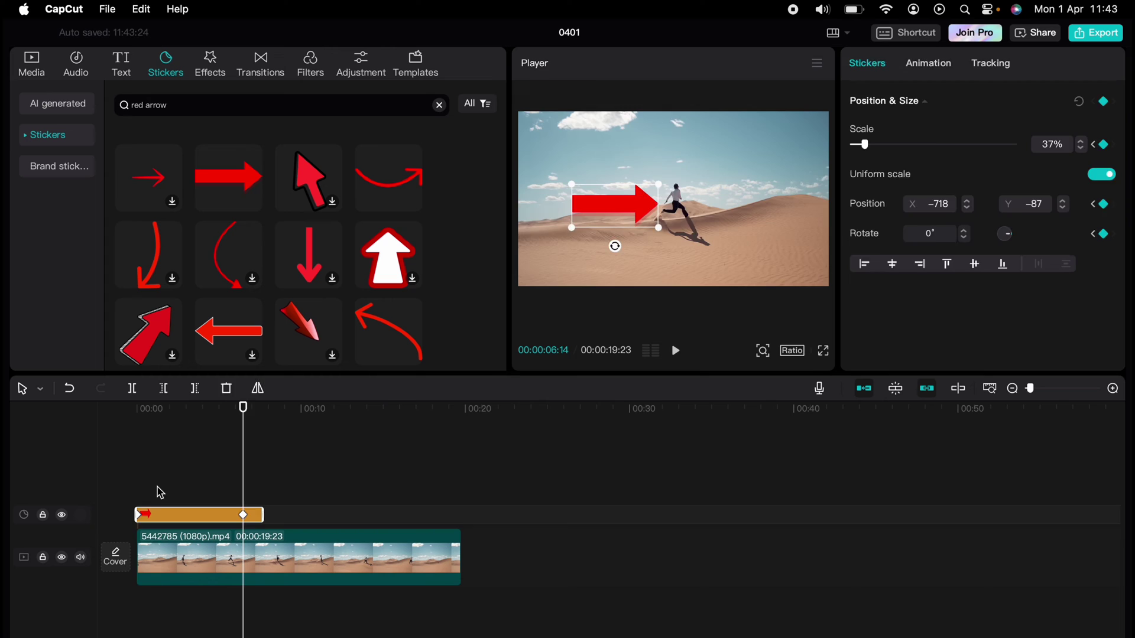
click(126, 488)
key(space)
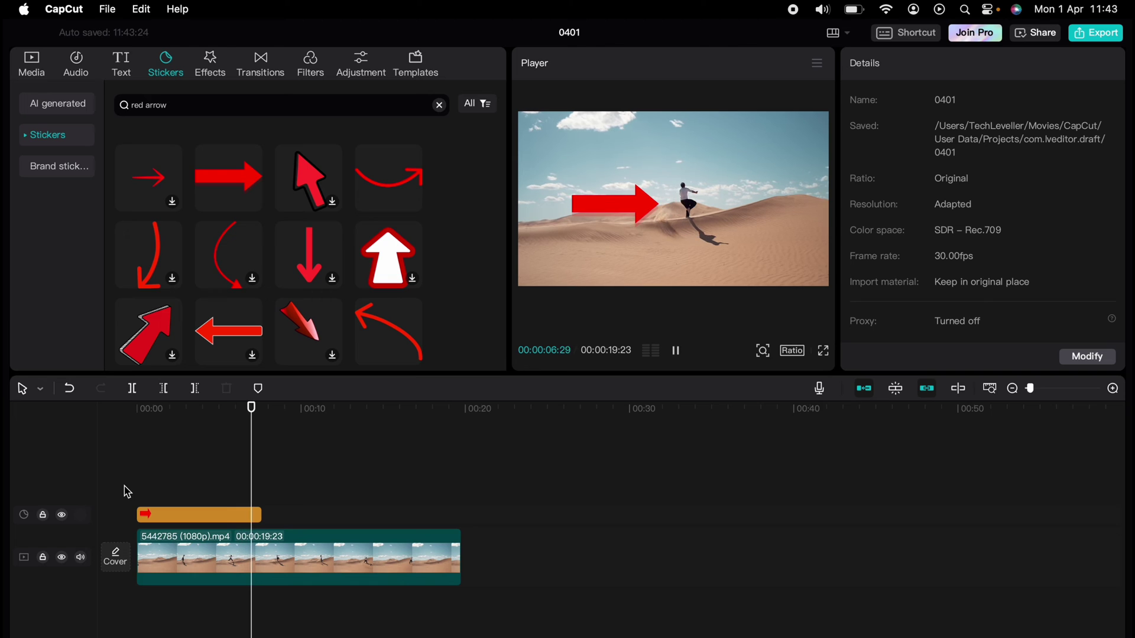
Step: Extend the red arrow sticker clip to about eleven seconds
key(space)
click(227, 527)
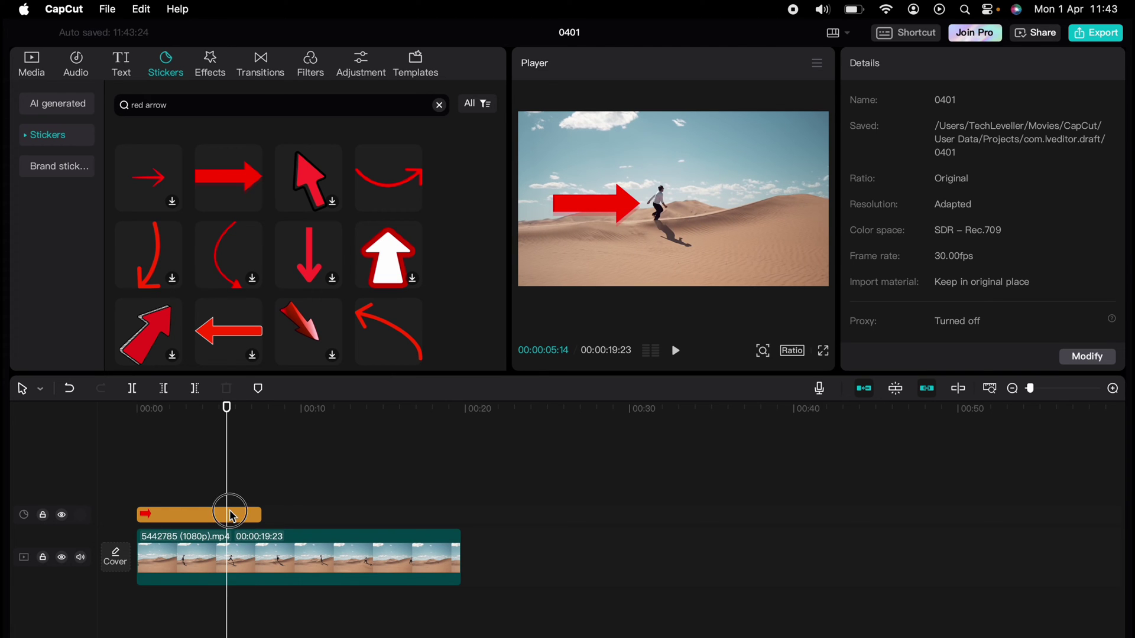
click(243, 518)
drag(262, 511, 309, 506)
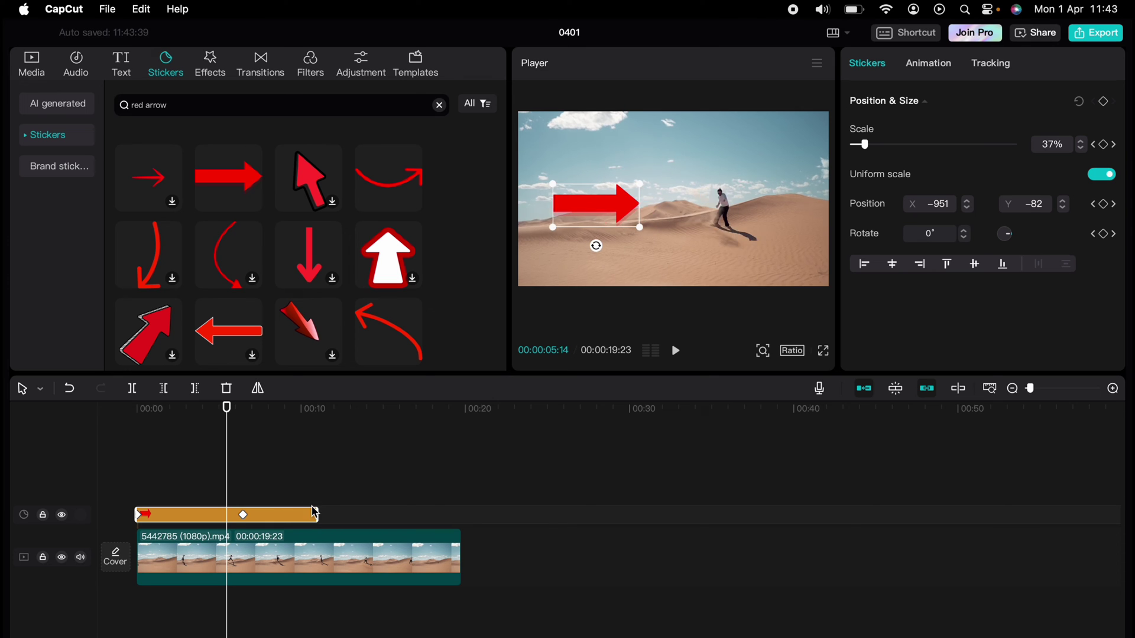
Step: At the existing arrow keyframe, add a scale keyframe enlarging the arrow to 61%, then review playback
drag(228, 469, 274, 468)
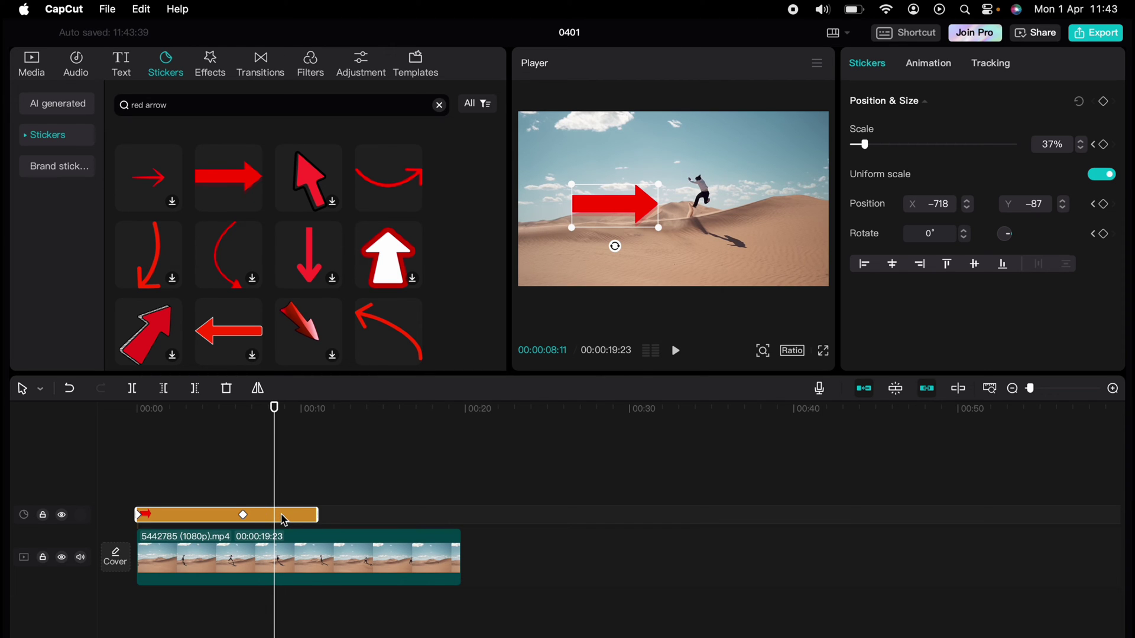
click(1104, 144)
drag(657, 229, 697, 254)
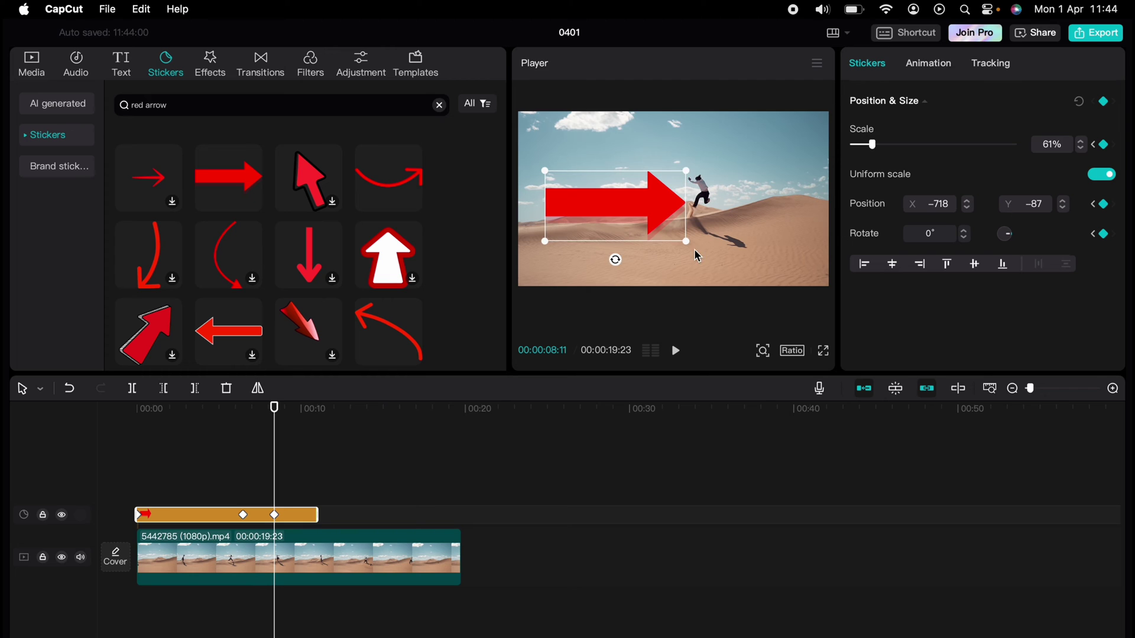
click(243, 469)
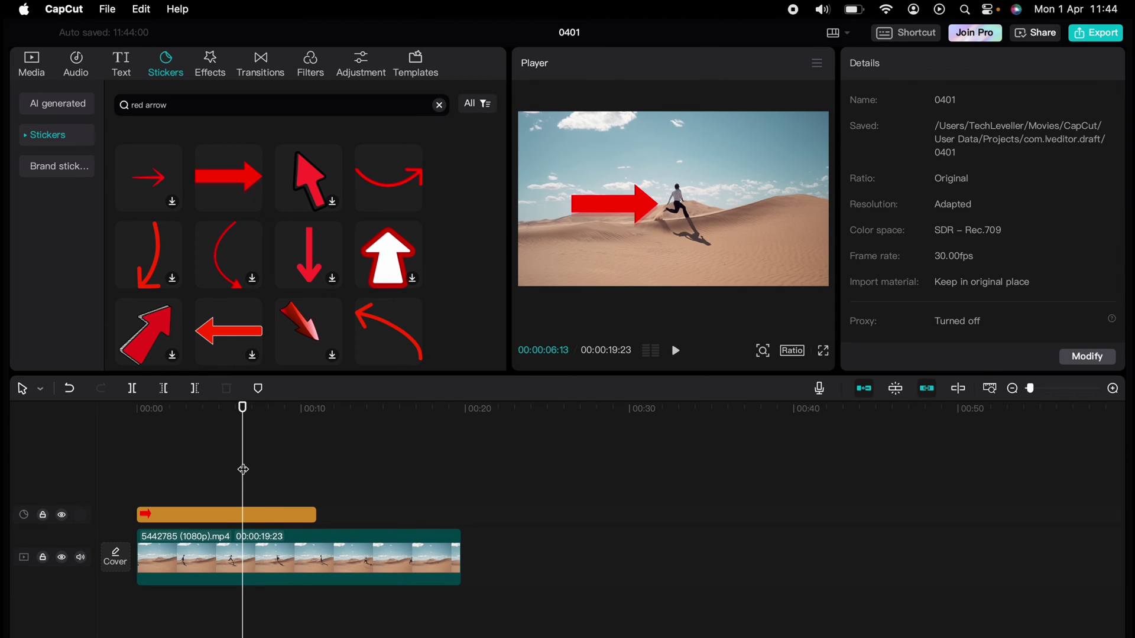
key(space)
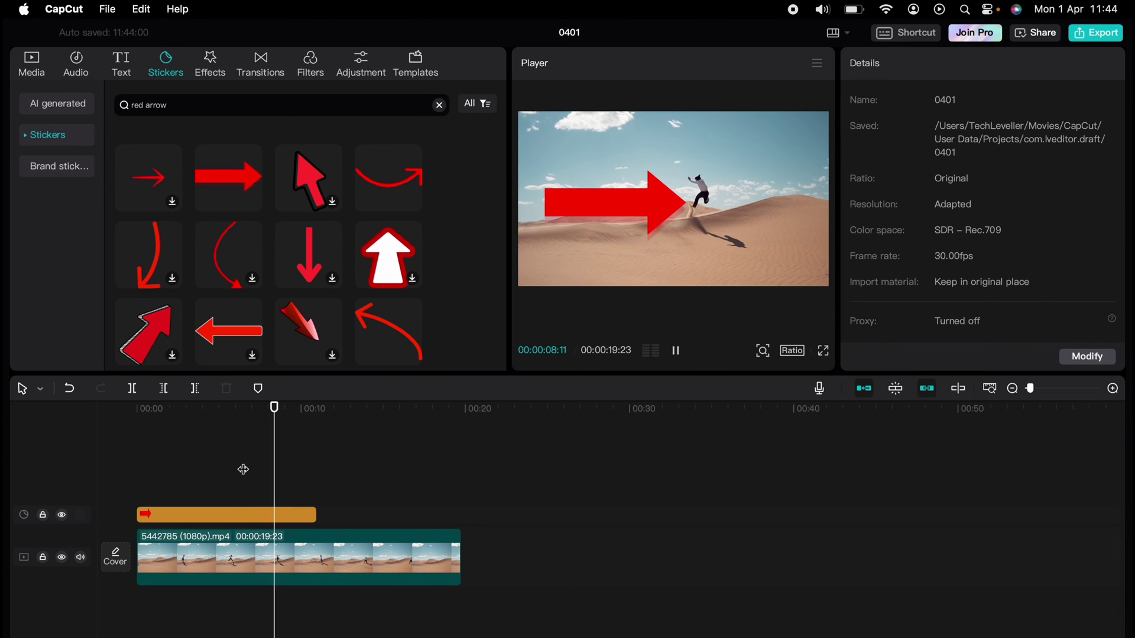
key(space)
Step: Keyframe the arrow at 10 seconds with 37% scale and play back to check it shrinking
click(292, 517)
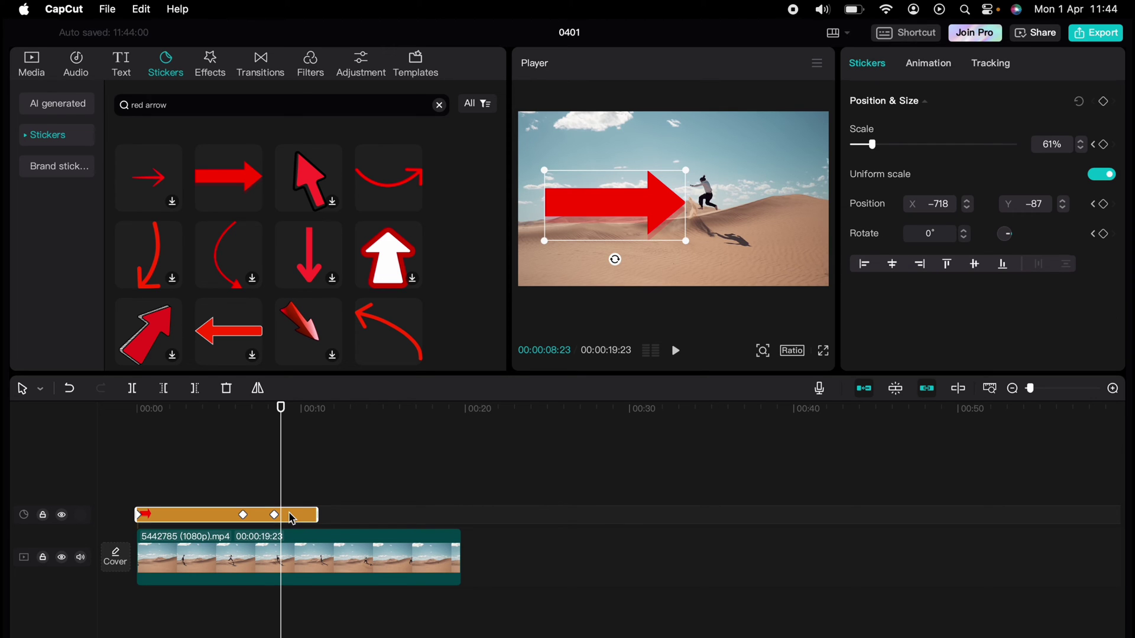
key(space)
key(space)
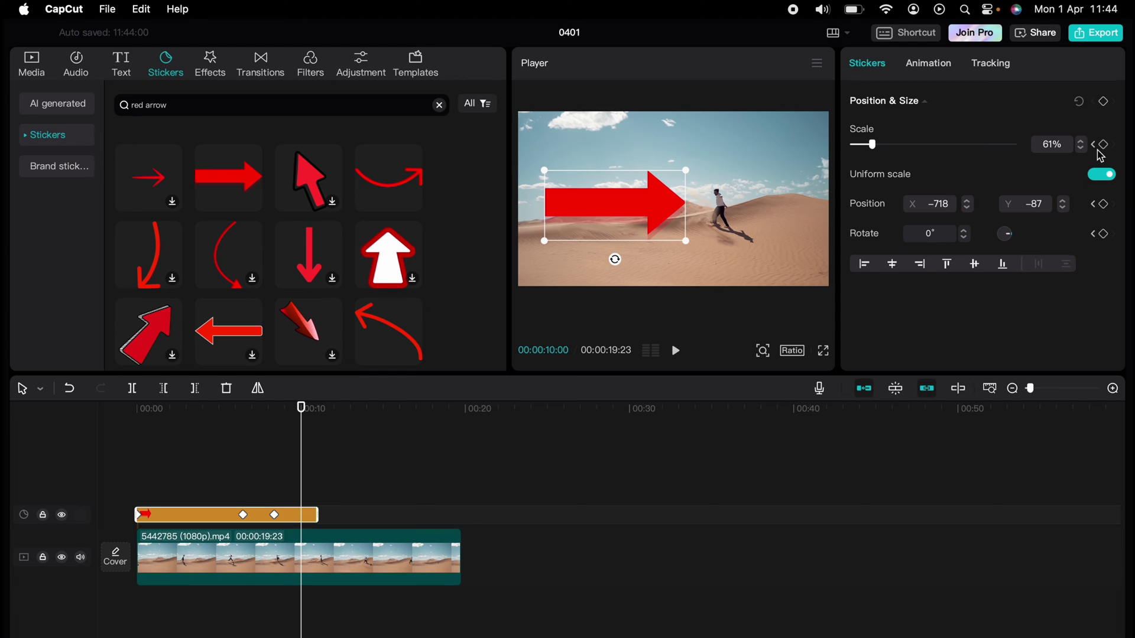
click(1104, 102)
double_click(1054, 145)
text(37)
key(Return)
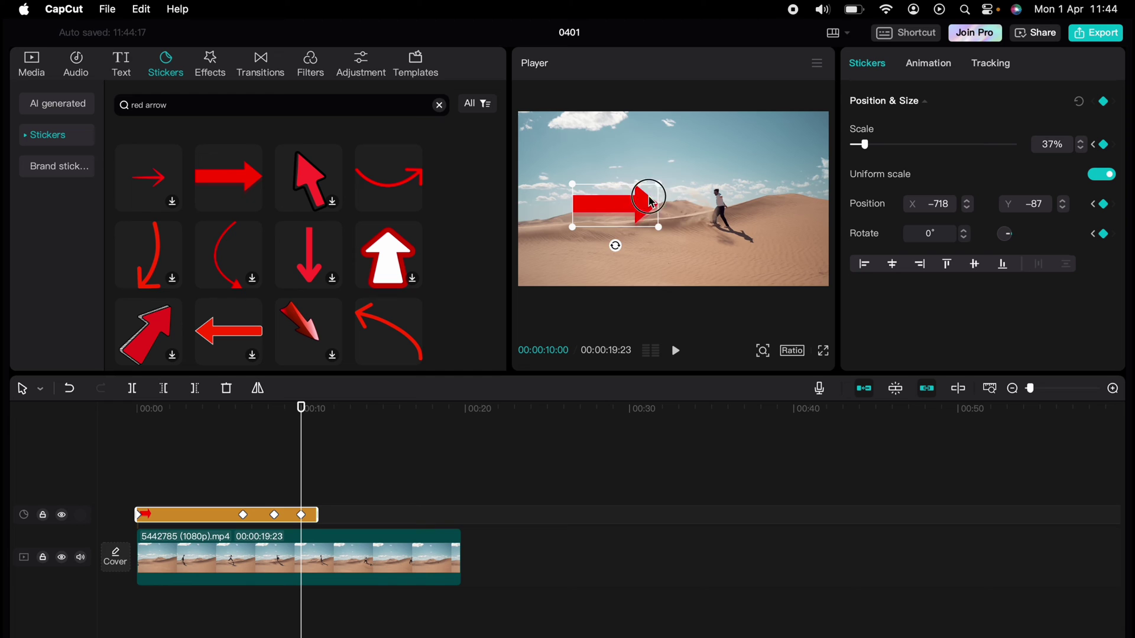
click(238, 480)
key(space)
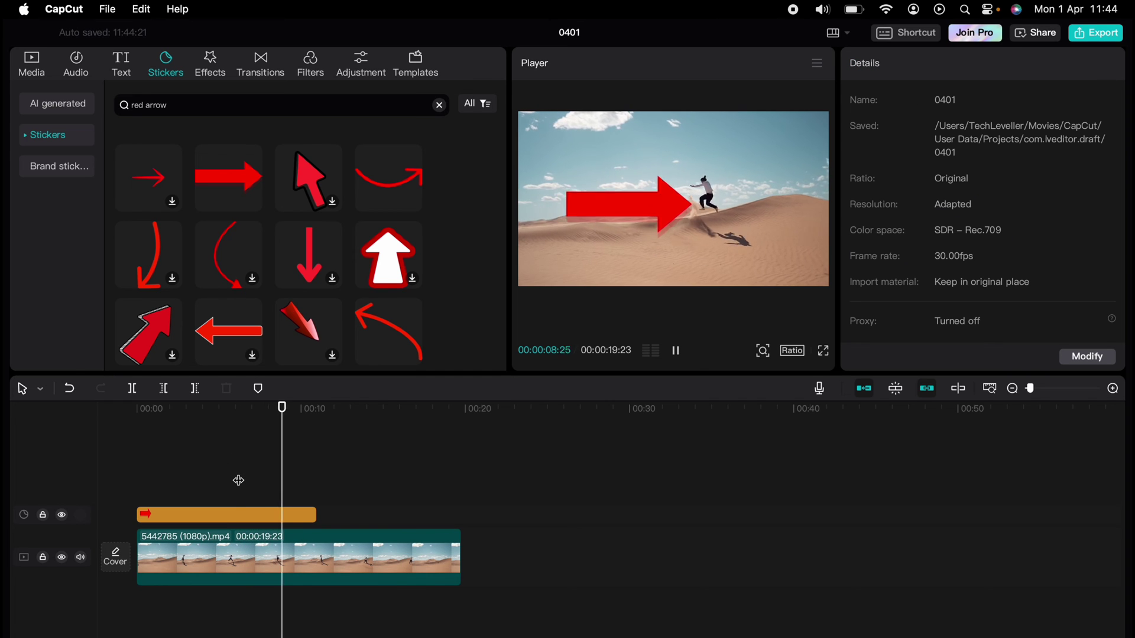
key(space)
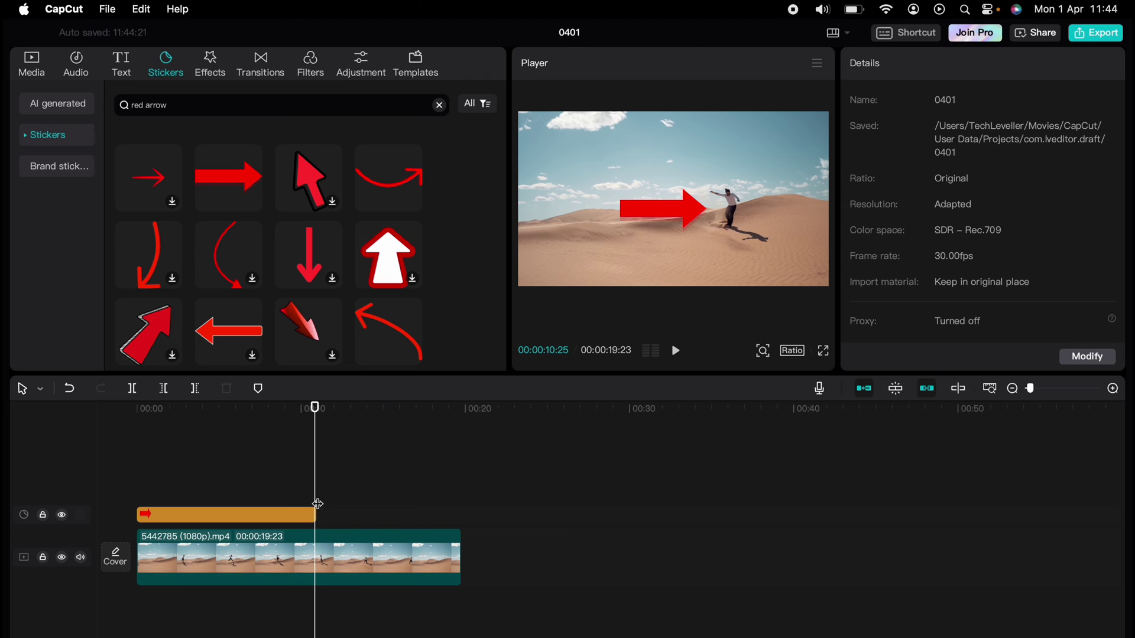
Step: Add a text clip reading 'Jumping' and move it toward the frame's left side
click(121, 64)
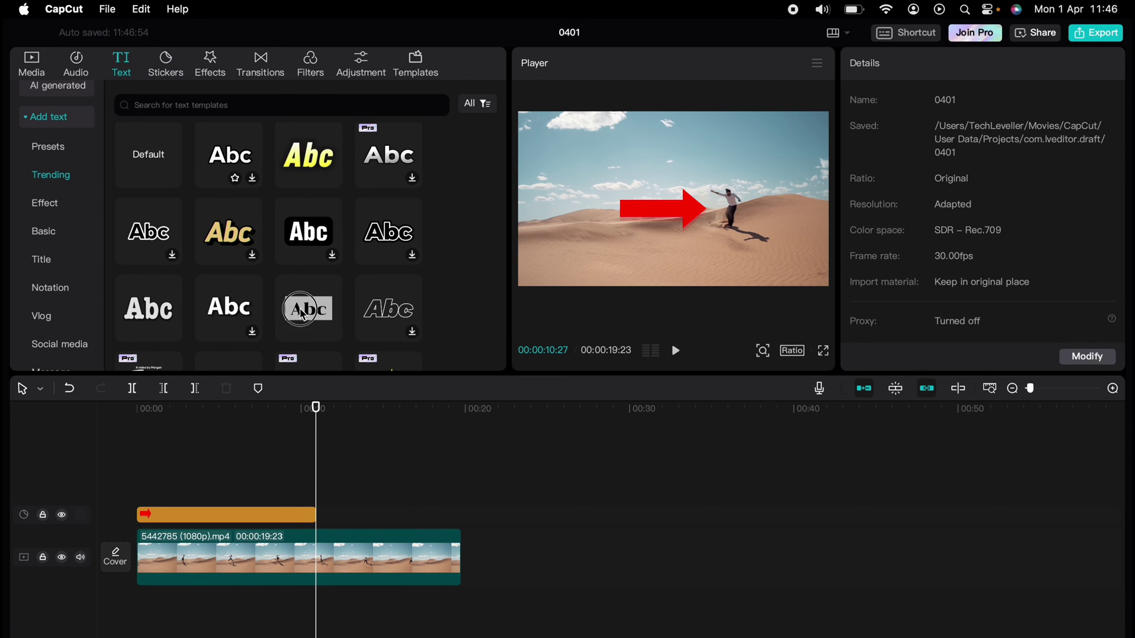
drag(302, 315, 329, 493)
text(Jumping)
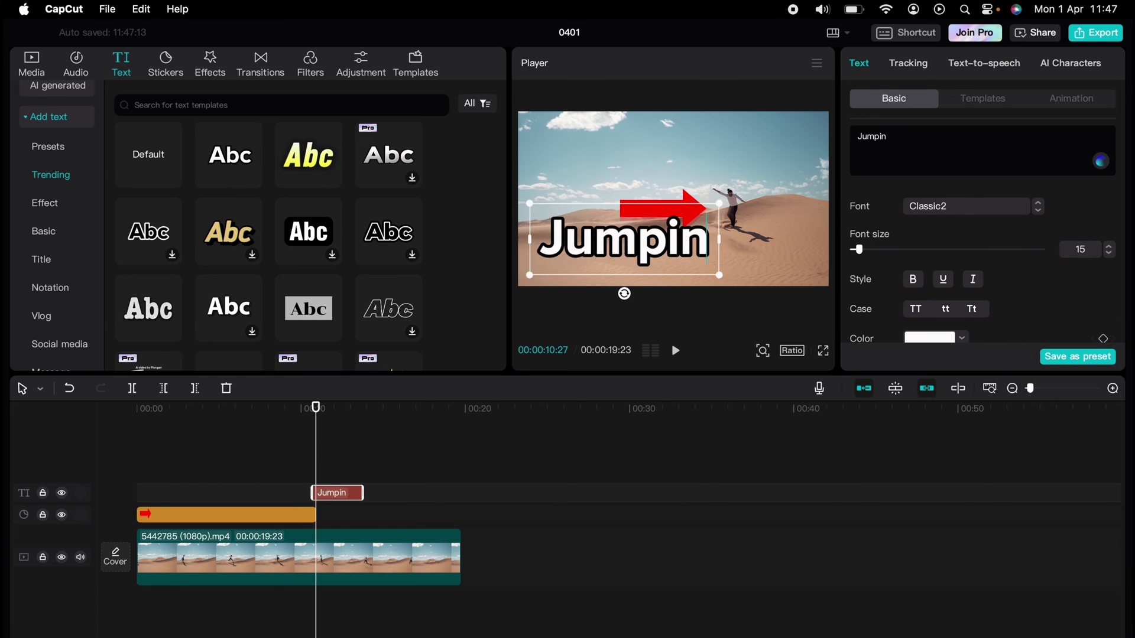
click(319, 459)
drag(651, 235, 440, 246)
Step: Set the off-screen starting keyframe at the beginning of the Jumping clip
click(321, 414)
drag(321, 420, 314, 414)
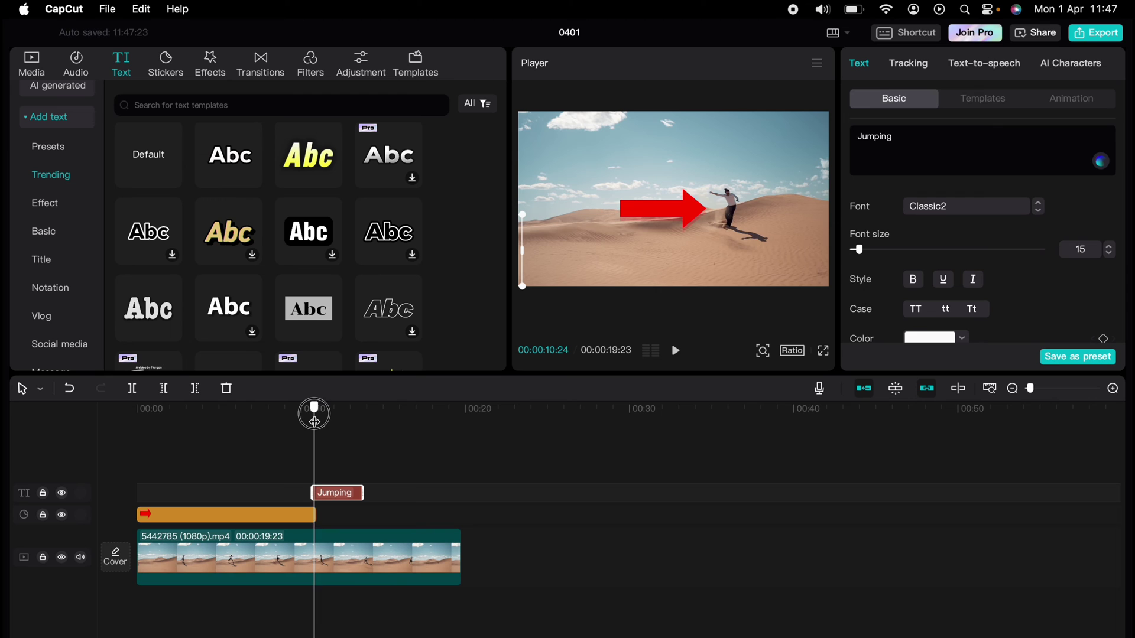
scroll(927, 235, down, 6)
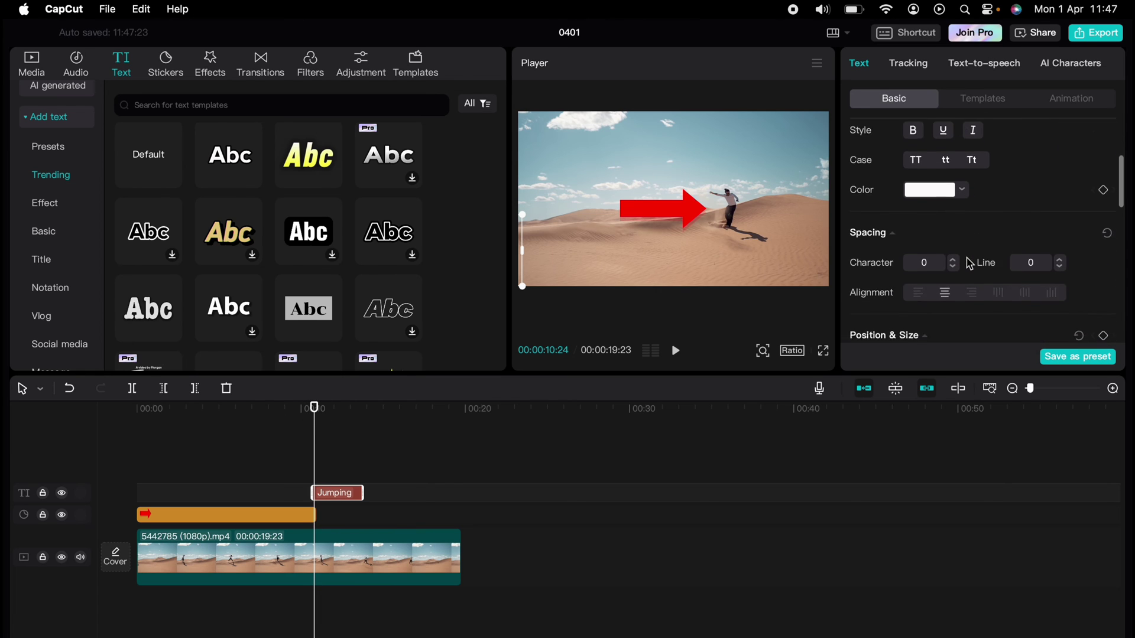
click(1102, 233)
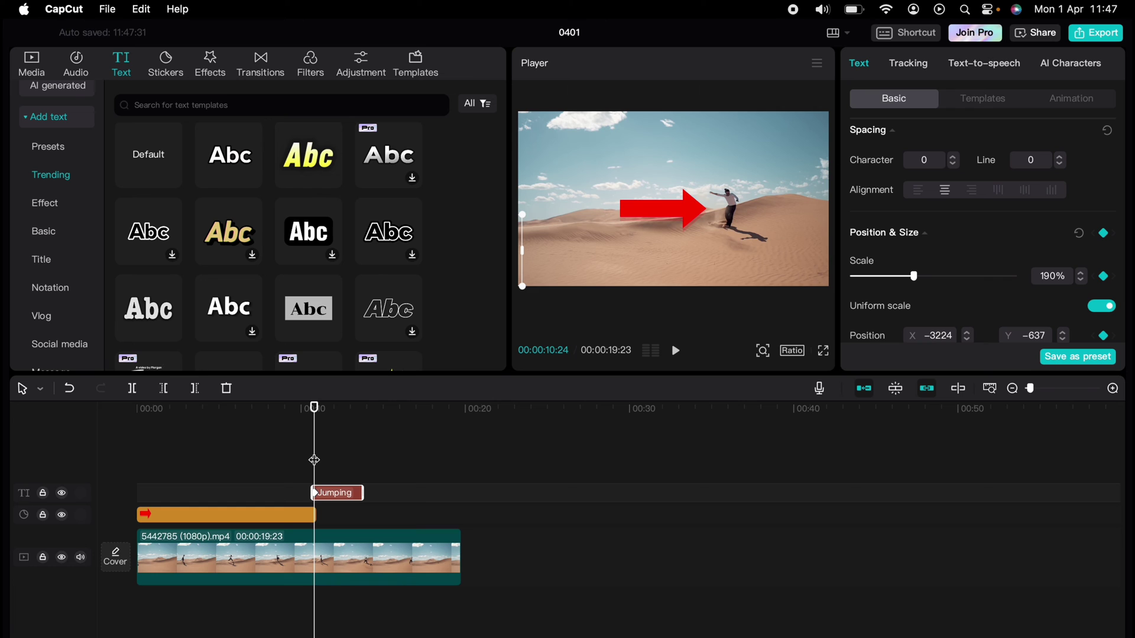
Step: Extend the Jumping clip to about 15 seconds and keyframe the text centred in the frame
drag(314, 459, 392, 459)
drag(362, 494, 390, 504)
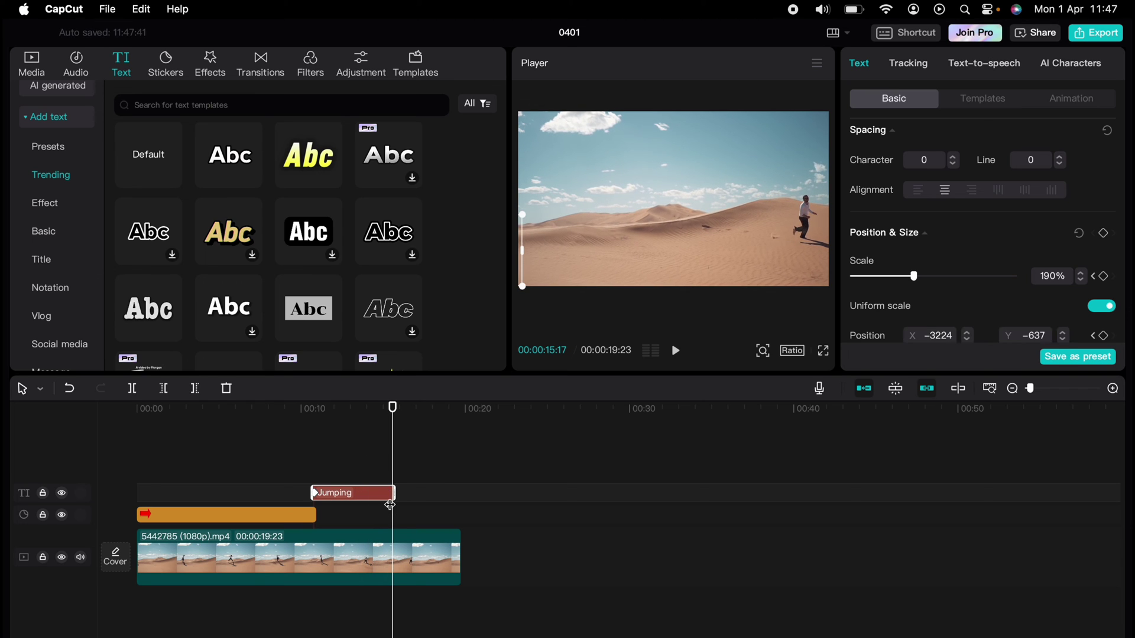
click(1104, 233)
drag(522, 242, 784, 242)
Step: Review the text slide-in, then lengthen the Jumping text clip further
click(283, 464)
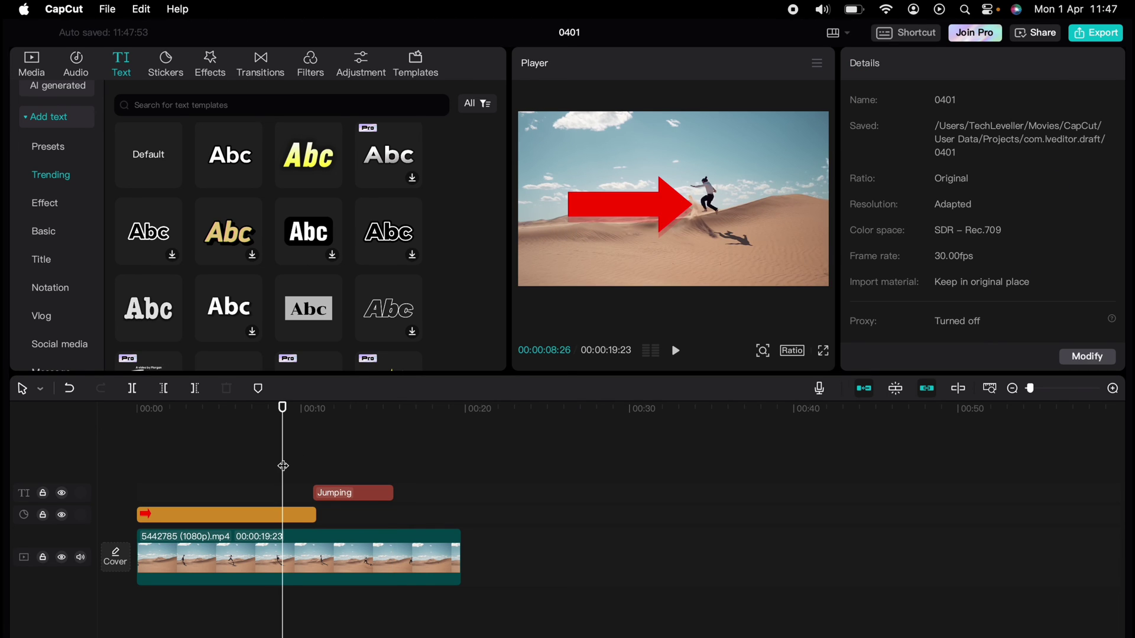
key(space)
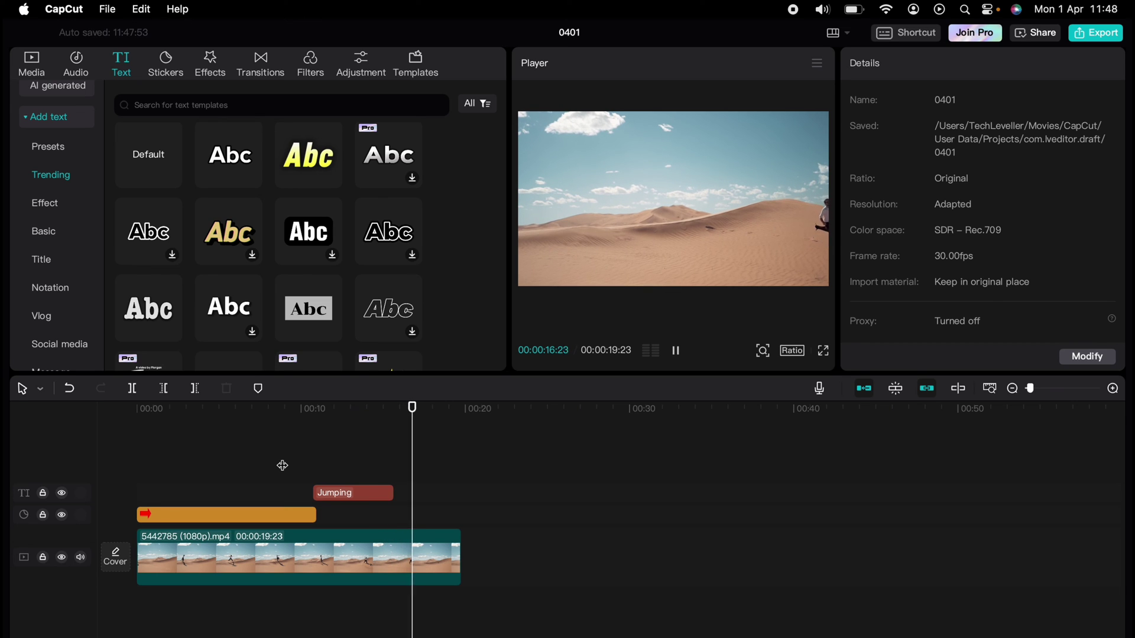
key(space)
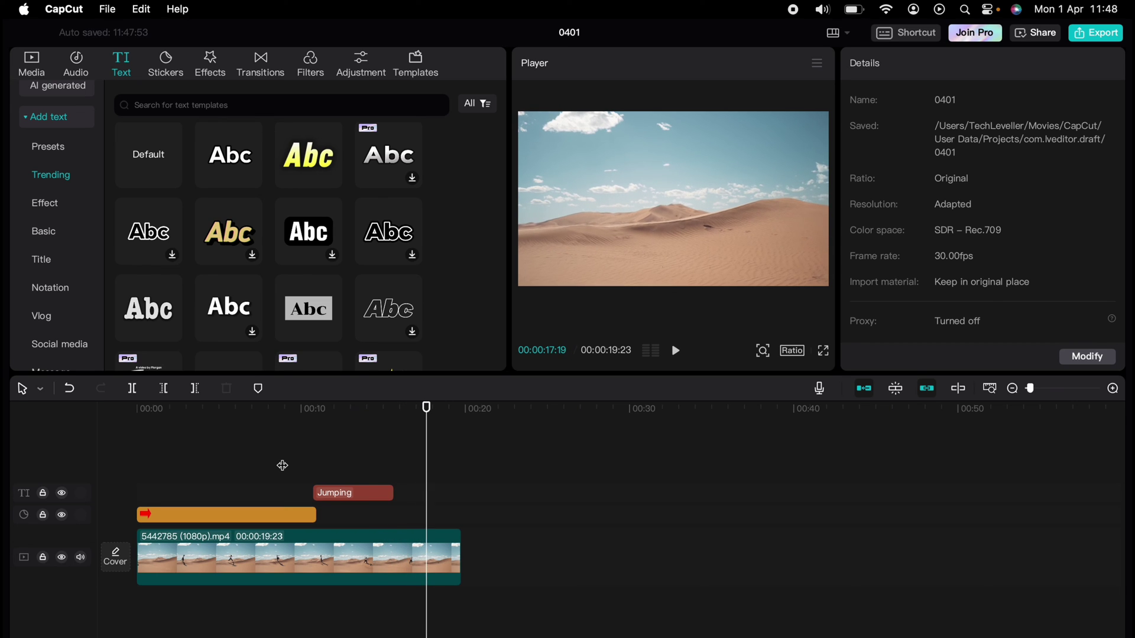
click(372, 501)
drag(392, 495, 390, 471)
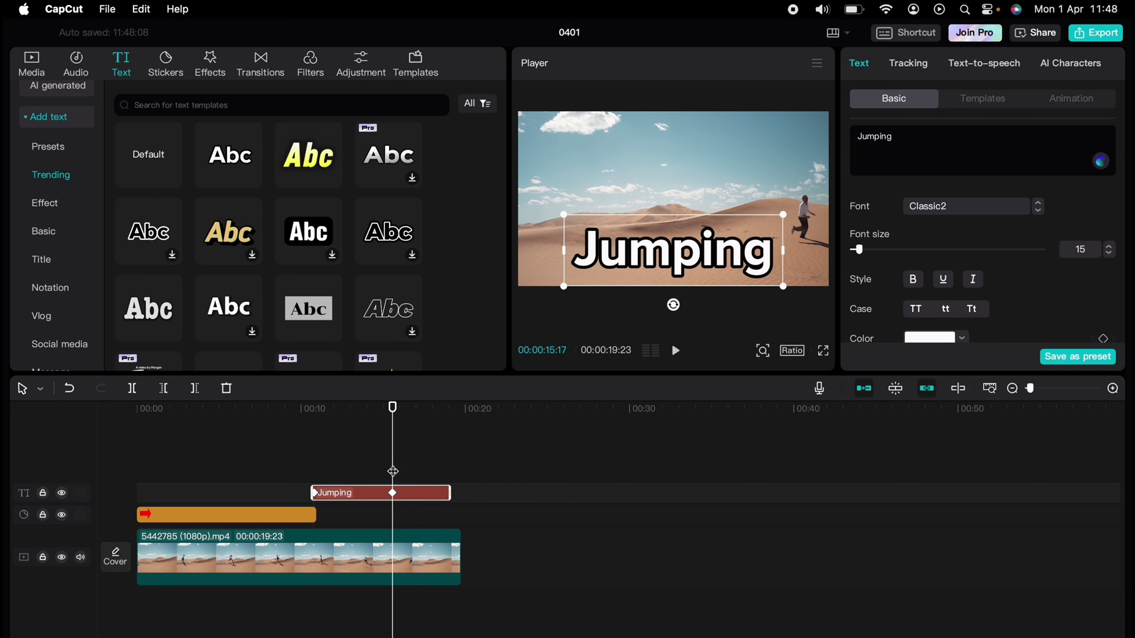
Step: Keyframe the Jumping text at 16 seconds and raise it a few frames later, bouncing between Y −637 and −390
key(space)
key(space)
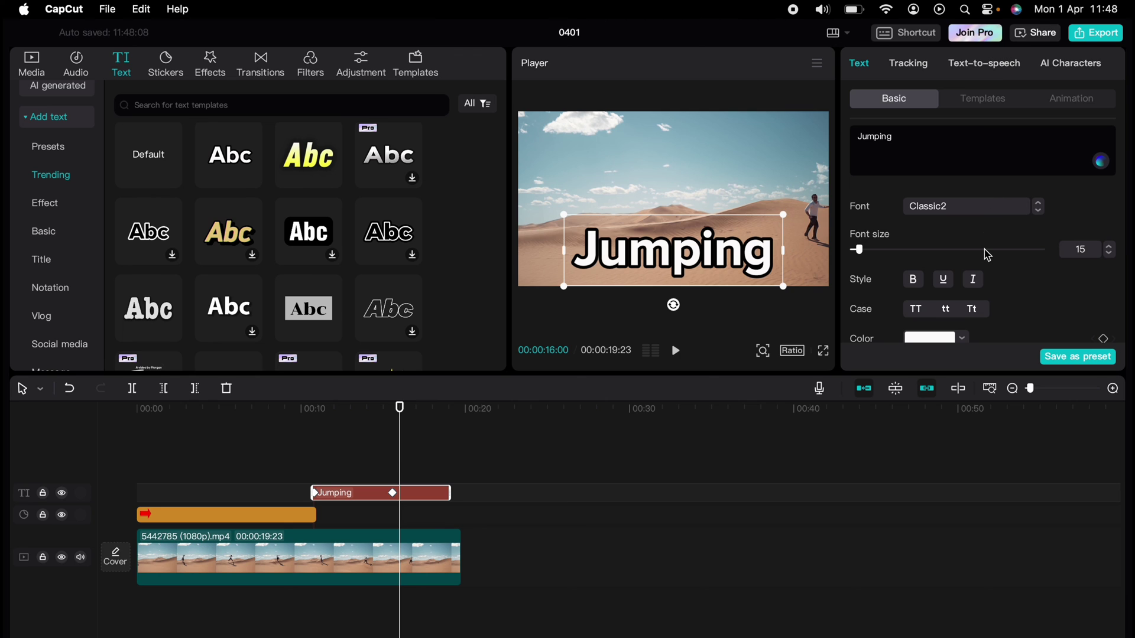
scroll(987, 254, down, 10)
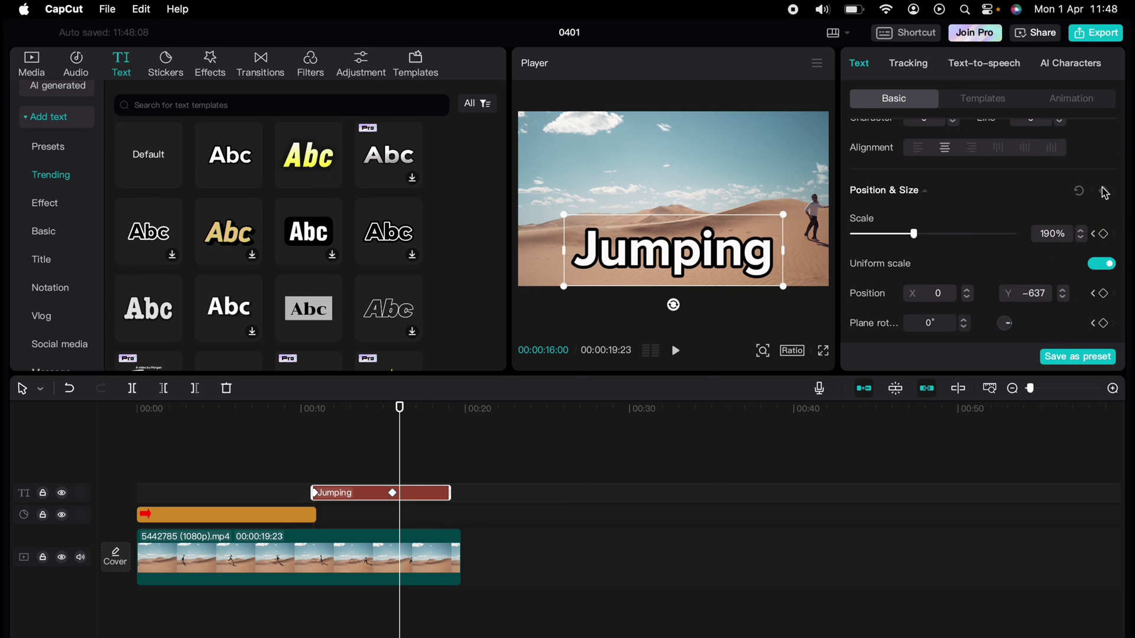
click(1103, 191)
key(Right)
key(Right)
key(Right)
key(Right)
key(Right)
key(Right)
key(Right)
key(Right)
key(Right)
key(Right)
key(Right)
key(Right)
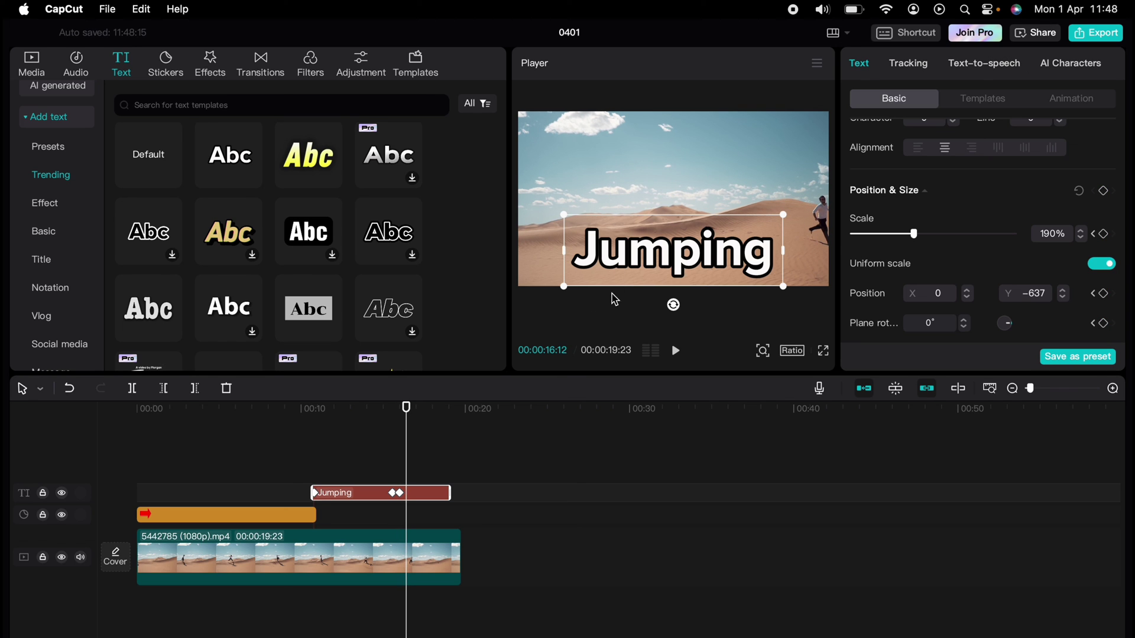
mouse_move(637, 264)
mouse_down()
mouse_move(639, 241)
mouse_move(657, 254)
mouse_move(657, 230)
mouse_move(638, 270)
mouse_up()
key(Right)
key(Right)
key(Right)
key(Right)
key(Right)
key(Right)
key(Right)
key(Right)
key(Right)
key(Right)
key(Right)
key(Right)
key(Right)
key(Right)
key(Right)
key(Right)
key(Right)
key(Right)
key(Right)
key(Right)
key(Right)
key(Right)
key(Right)
key(Right)
key(Right)
key(Right)
key(Right)
key(Right)
key(Right)
key(Right)
key(Right)
key(Right)
key(Right)
key(Right)
key(Right)
key(Right)
key(Right)
key(Right)
key(Right)
key(Right)
key(Right)
key(Right)
key(Right)
key(Right)
key(Right)
key(Right)
key(Right)
key(Right)
key(Right)
key(Right)
key(Right)
key(Right)
key(Right)
key(Right)
key(Right)
key(Right)
key(Right)
key(Right)
Step: Play the finished Jumping animation back from about seven seconds
click(383, 465)
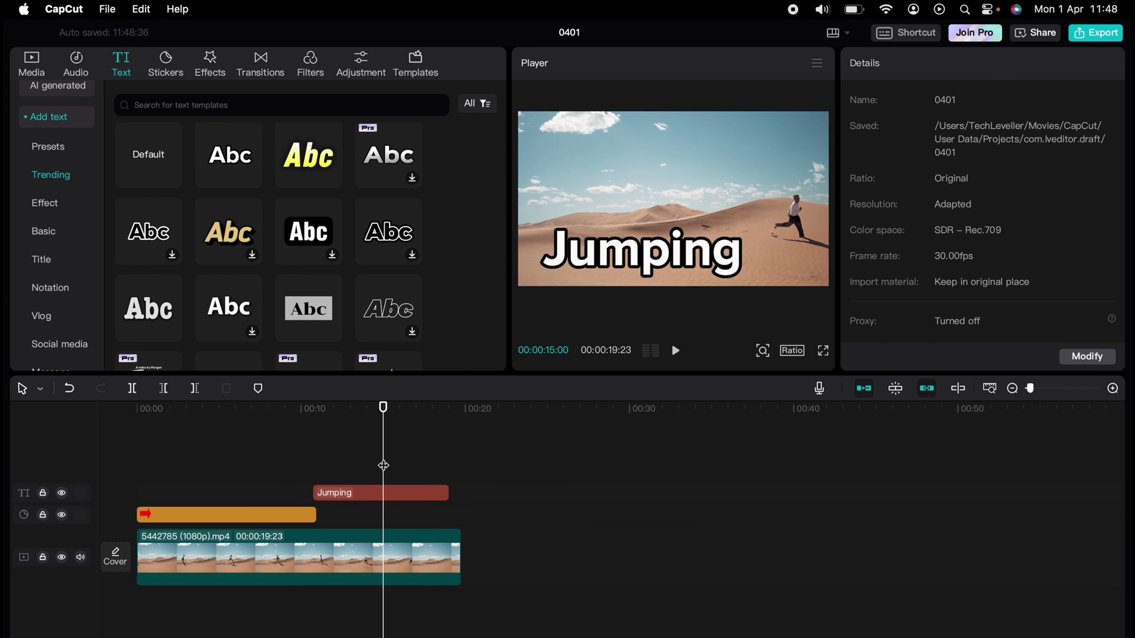
click(244, 462)
key(space)
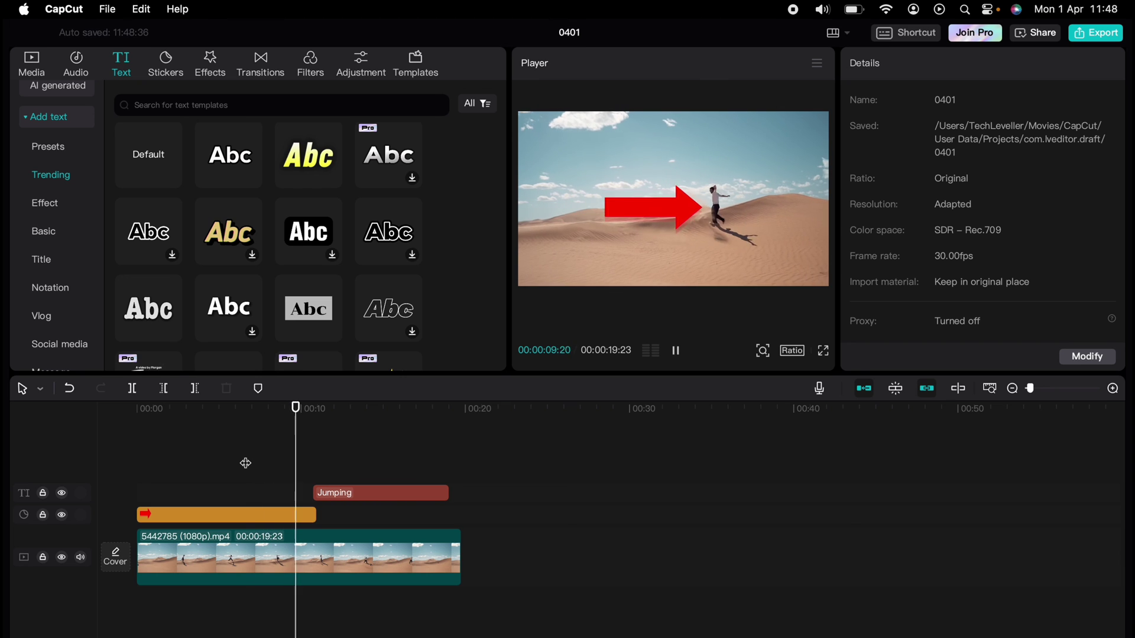